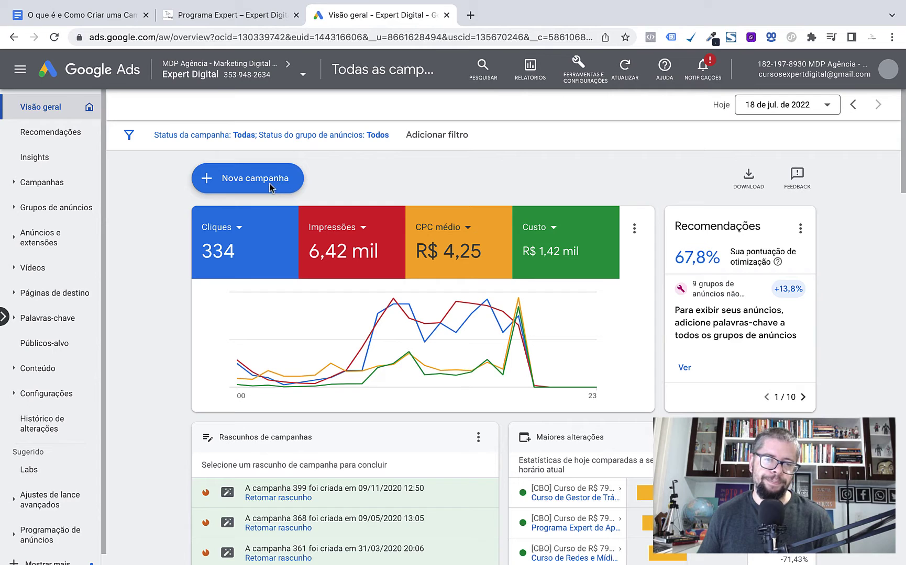
# Step: Start a new campaign without a goal ("Criar uma campanha sem meta") and choose Performance Max as the campaign type
pyautogui.click(261, 181)
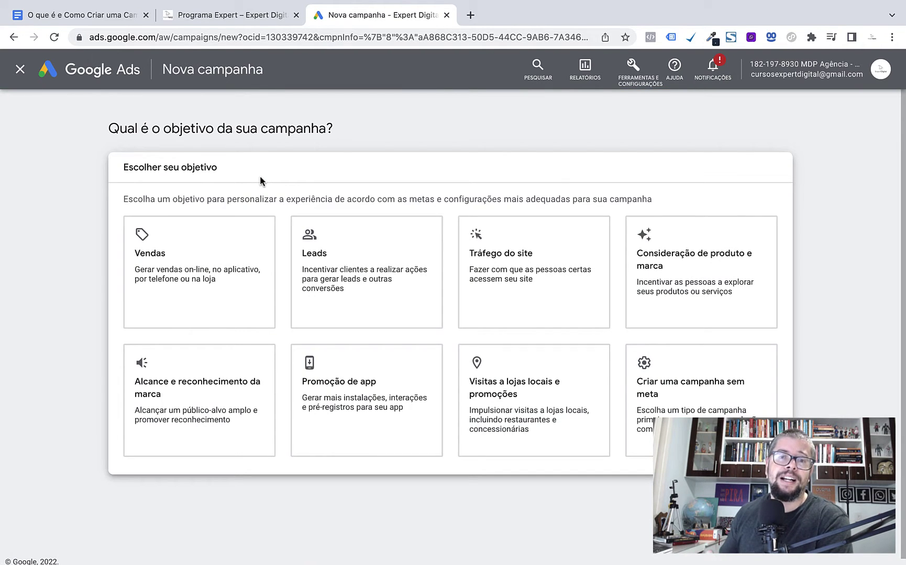
pyautogui.click(633, 86)
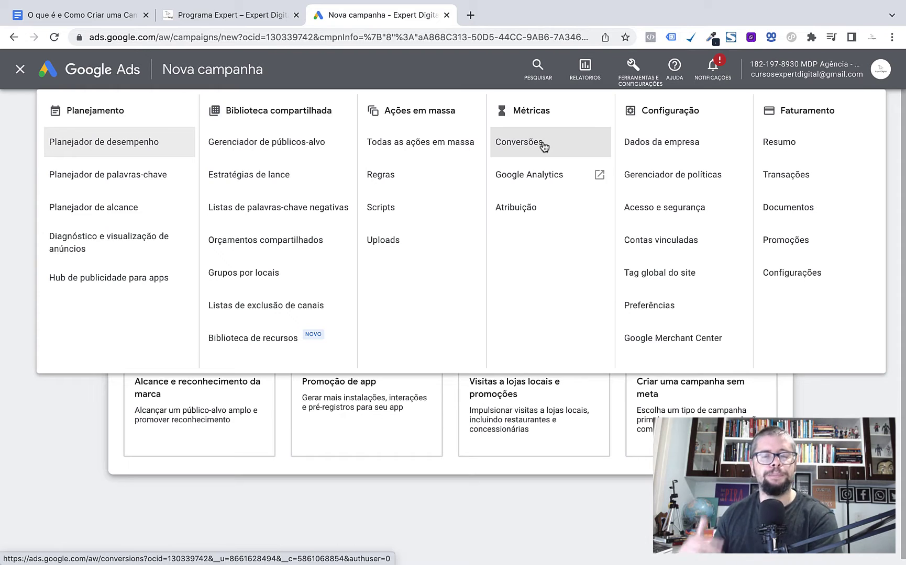
pyautogui.click(581, 519)
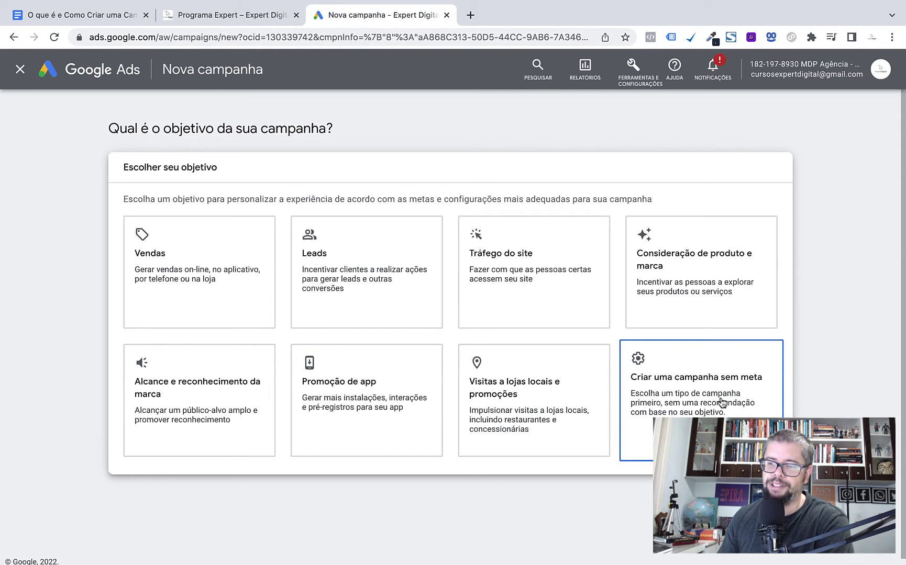
pyautogui.click(720, 401)
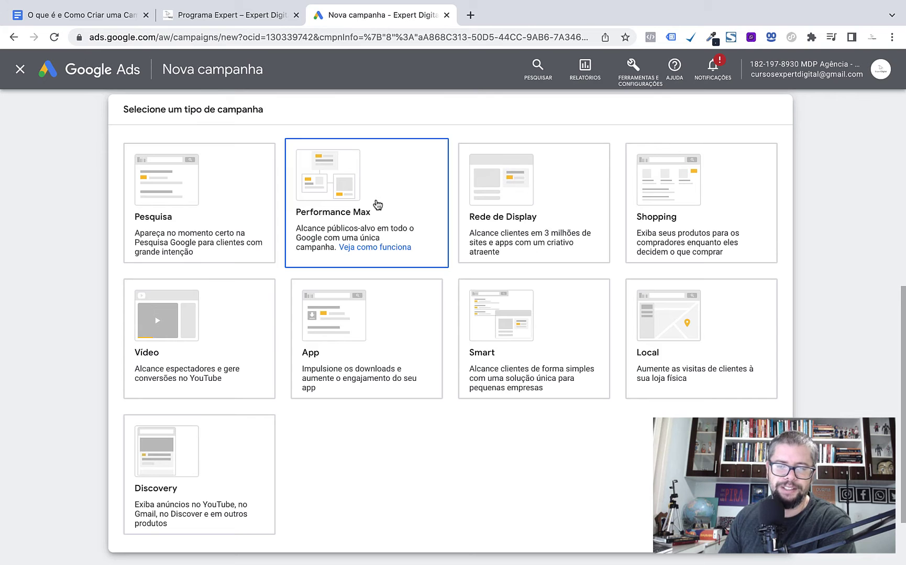
pyautogui.scroll(-9, 377, 204)
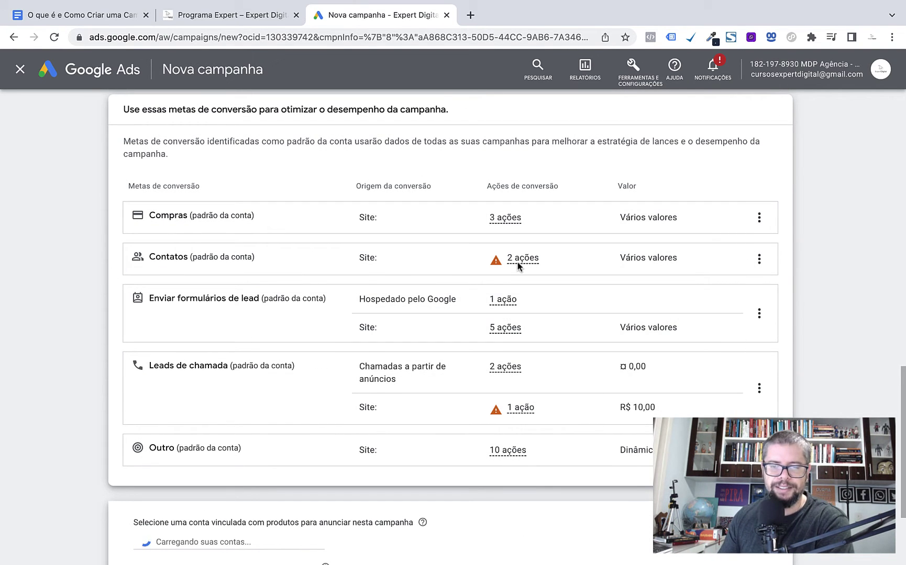
# Step: Name the campaign "Programa Expert" and continue to the budget and bidding settings
pyautogui.scroll(-3, 84, 327)
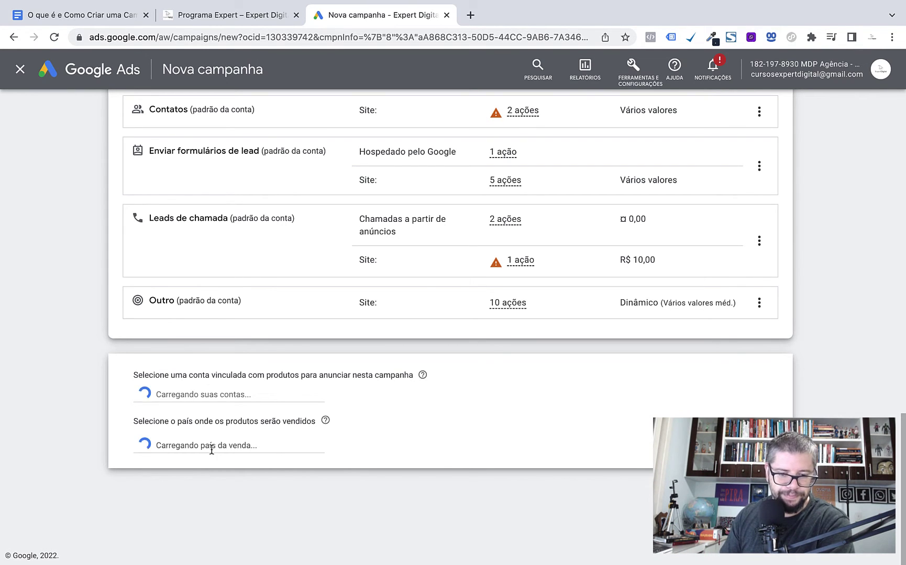
pyautogui.scroll(-2, 450, 283)
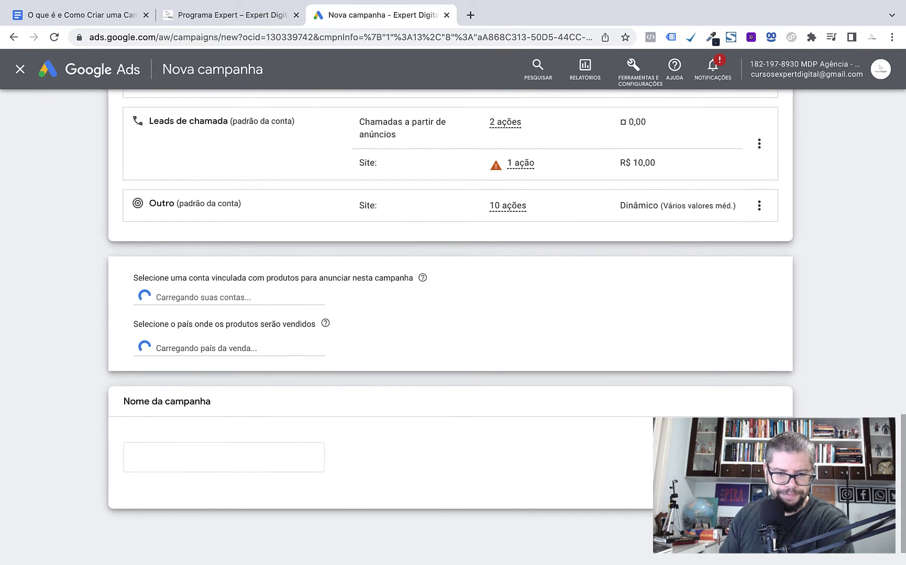
pyautogui.scroll(-1, 646, 427)
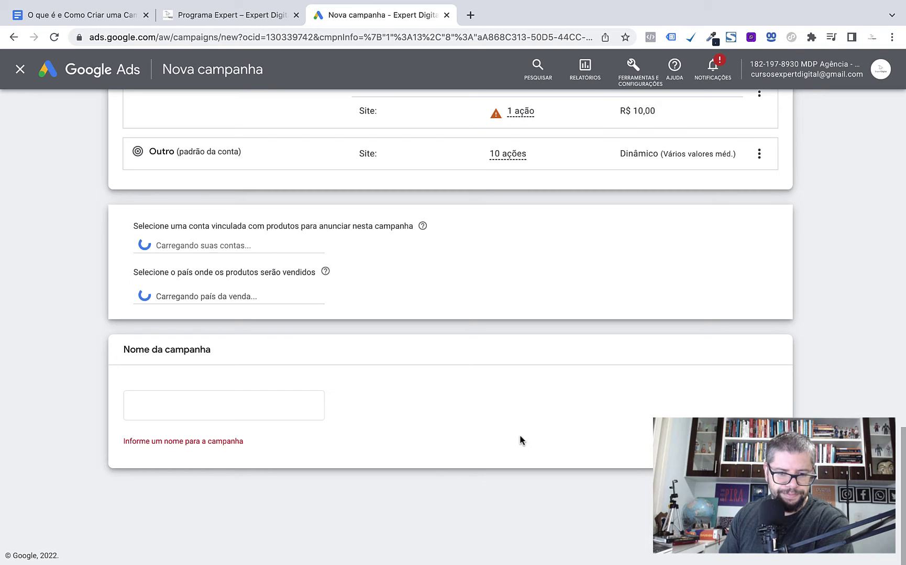
pyautogui.click(189, 401)
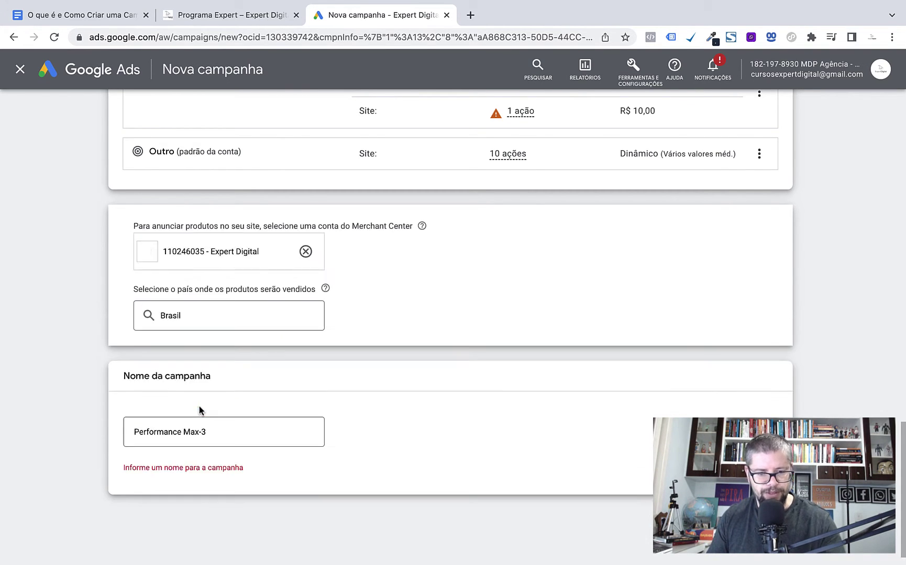
pyautogui.click(183, 430)
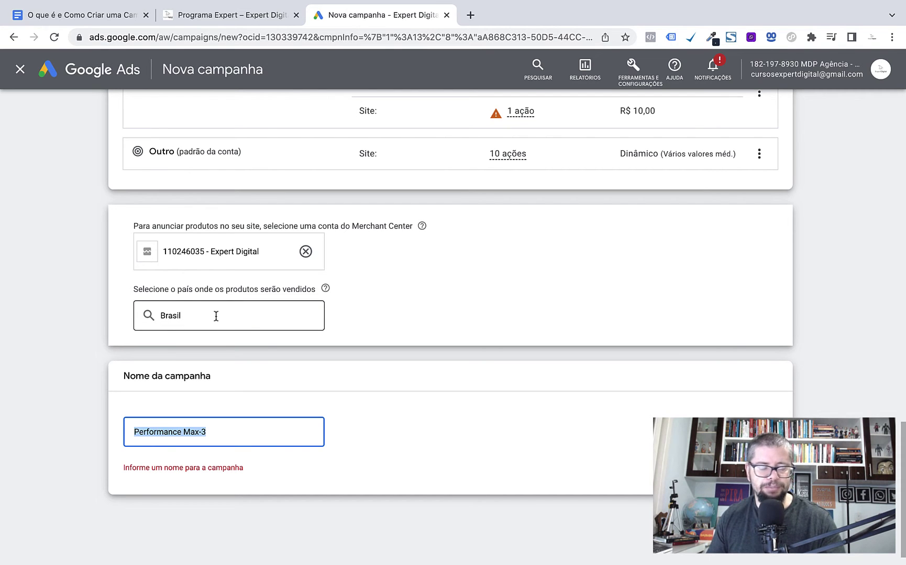
pyautogui.tripleClick(214, 433)
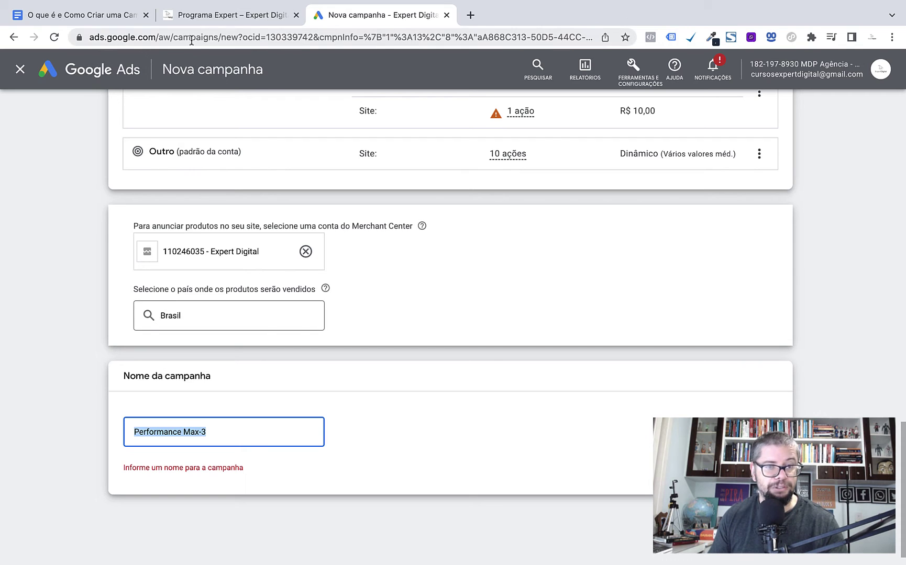
pyautogui.click(212, 17)
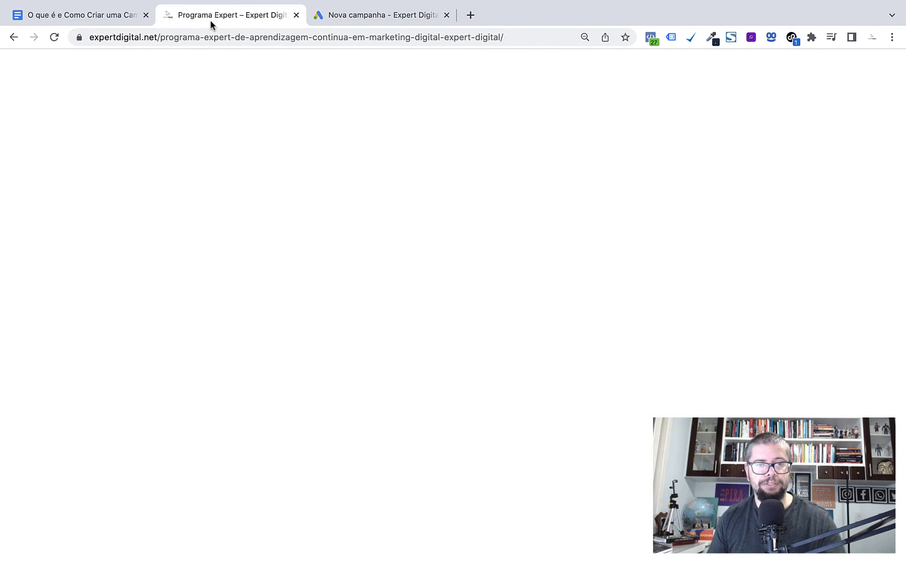
pyautogui.click(379, 15)
pyautogui.write('P')
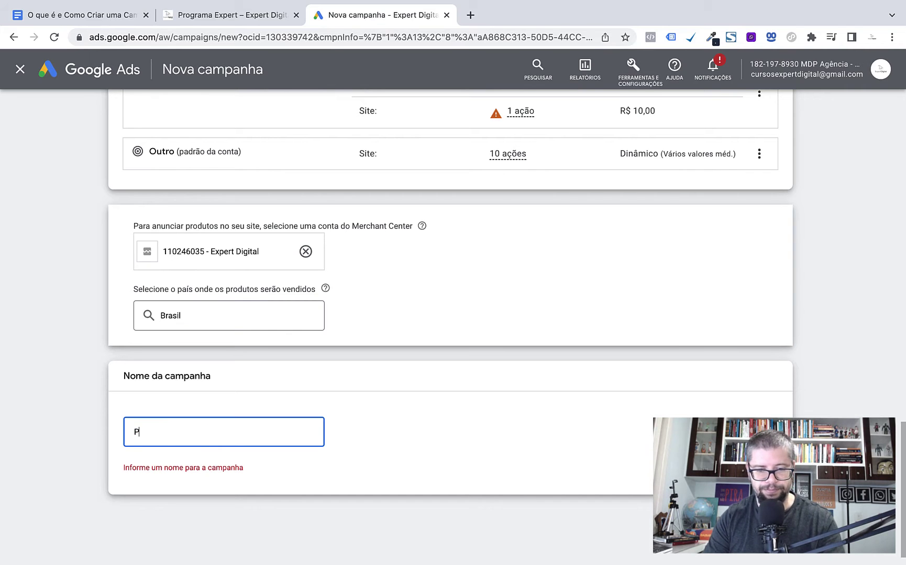
pyautogui.write('rograma Expert')
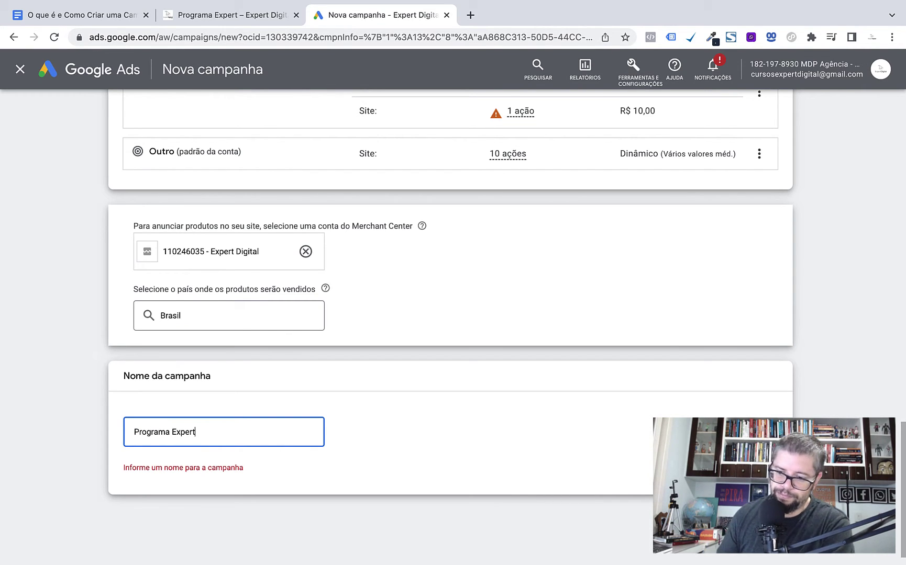
pyautogui.press('Tab')
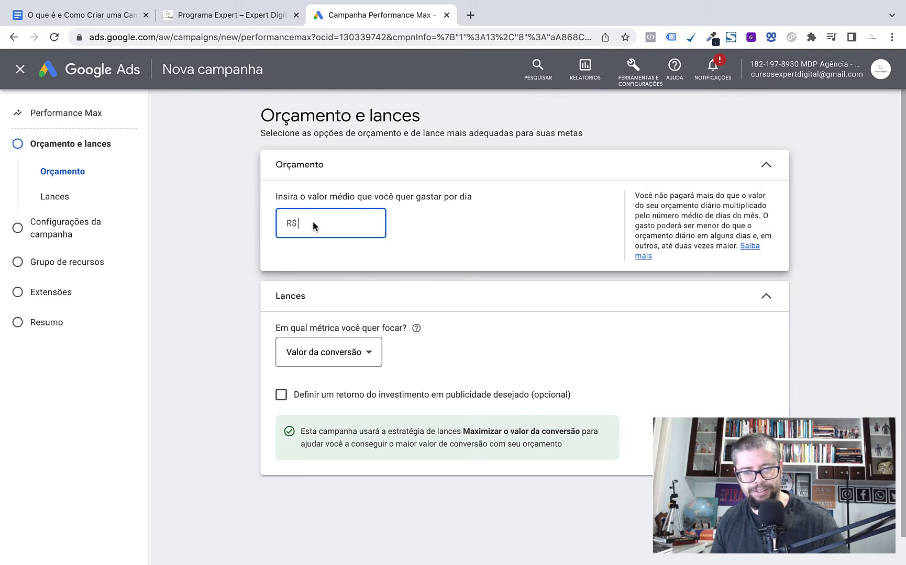
# Step: Set the average daily budget to R$ 10, focus bidding on "Conversões", and continue to the campaign settings
pyautogui.write('10')
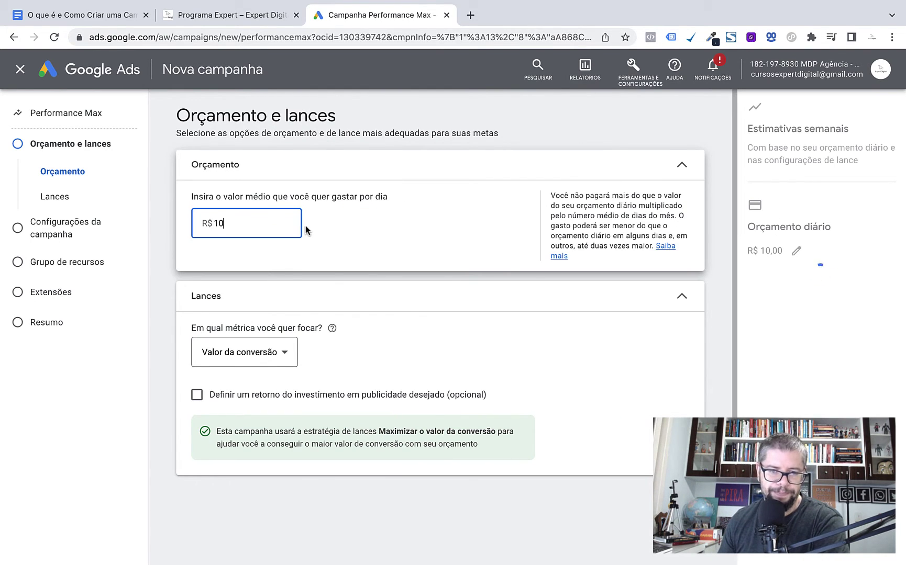
pyautogui.scroll(-1, 288, 251)
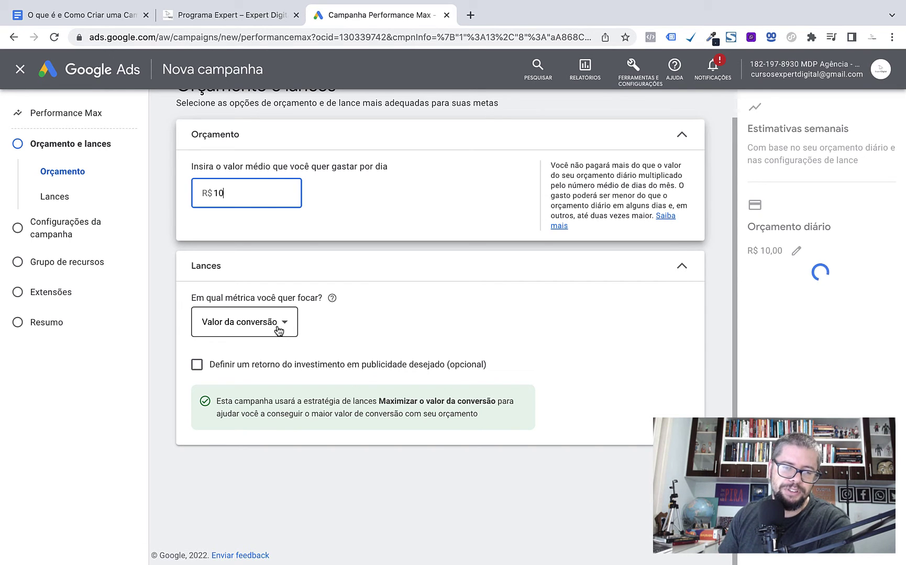
pyautogui.click(273, 329)
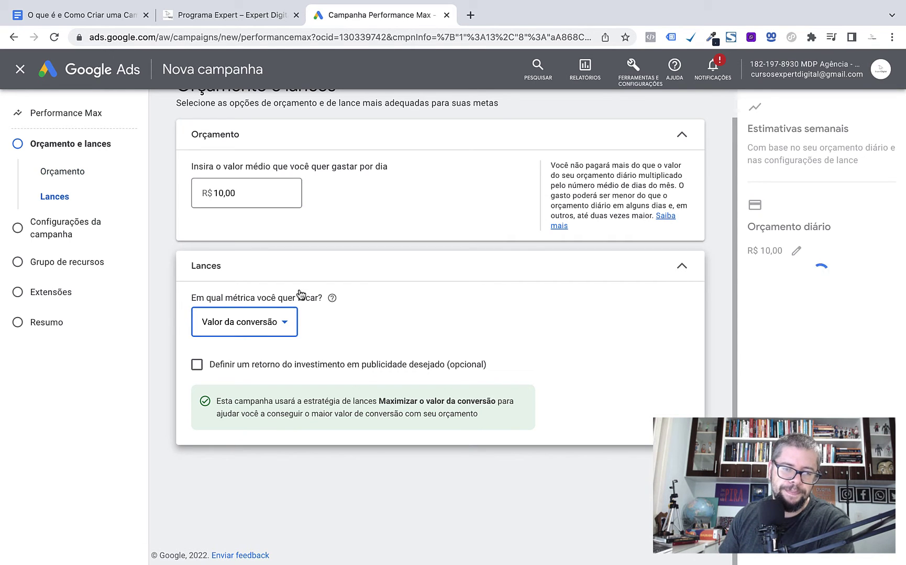
pyautogui.click(287, 323)
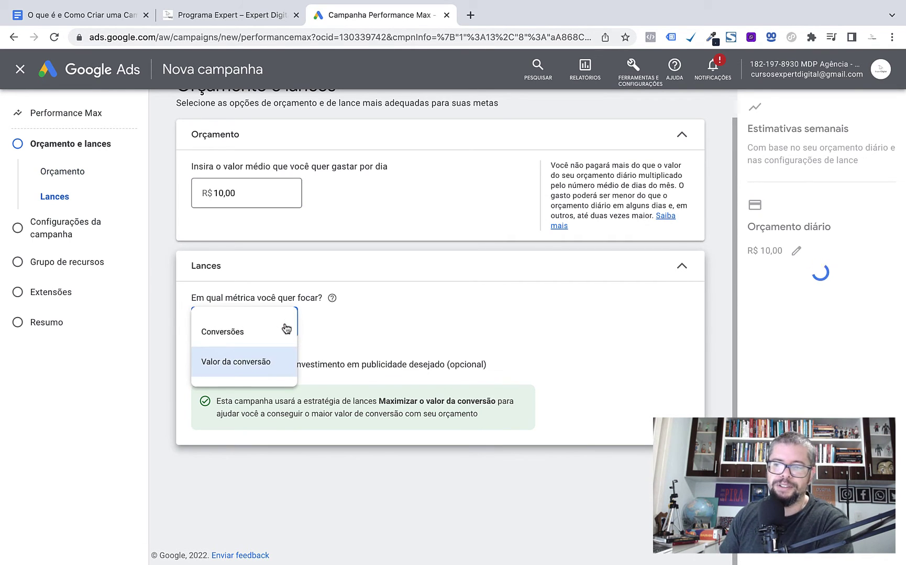
pyautogui.click(233, 335)
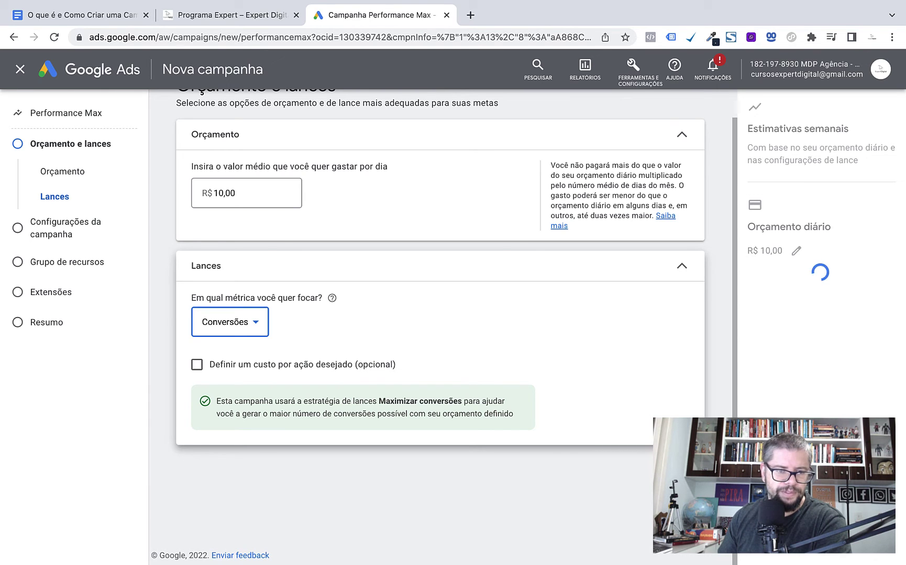
pyautogui.click(681, 469)
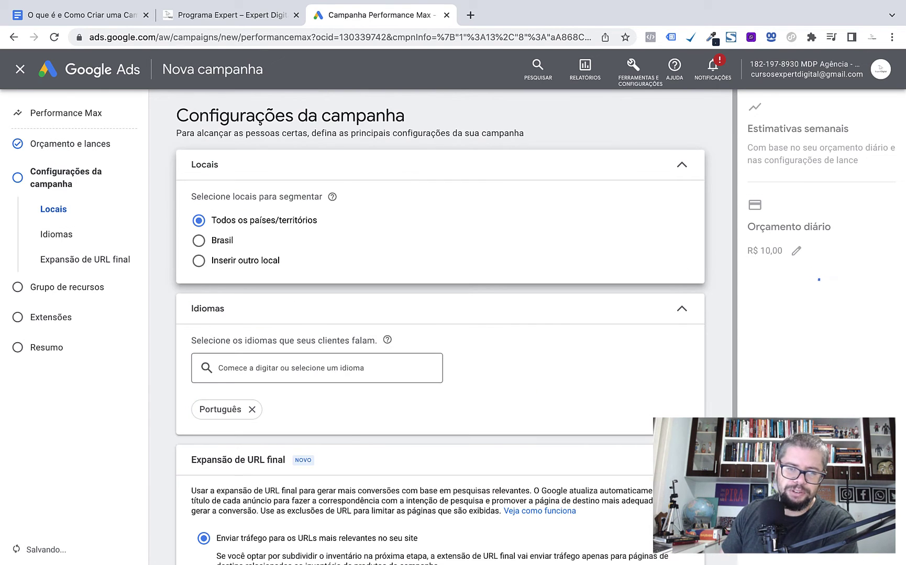
# Step: Target the campaign to Brasil and continue to the asset group settings
pyautogui.click(198, 243)
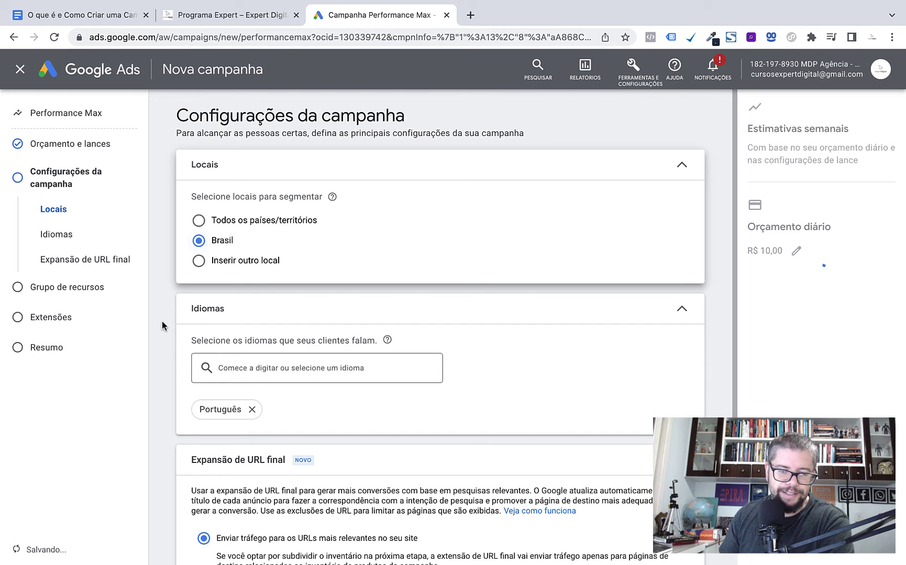
pyautogui.scroll(-1, 165, 320)
pyautogui.scroll(-4, 167, 311)
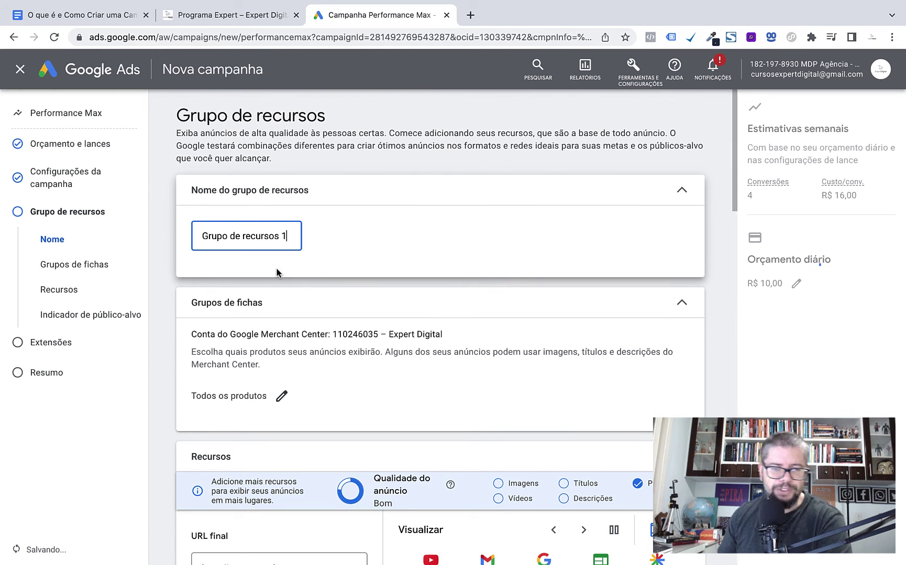
# Step: Rename the asset group as "Programa Expert"
pyautogui.tripleClick(265, 235)
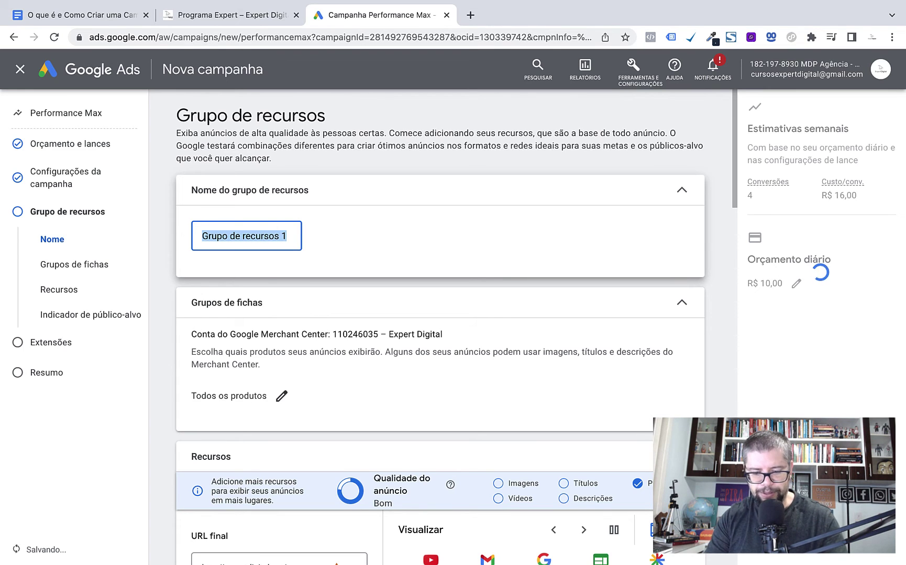
pyautogui.write('Program')
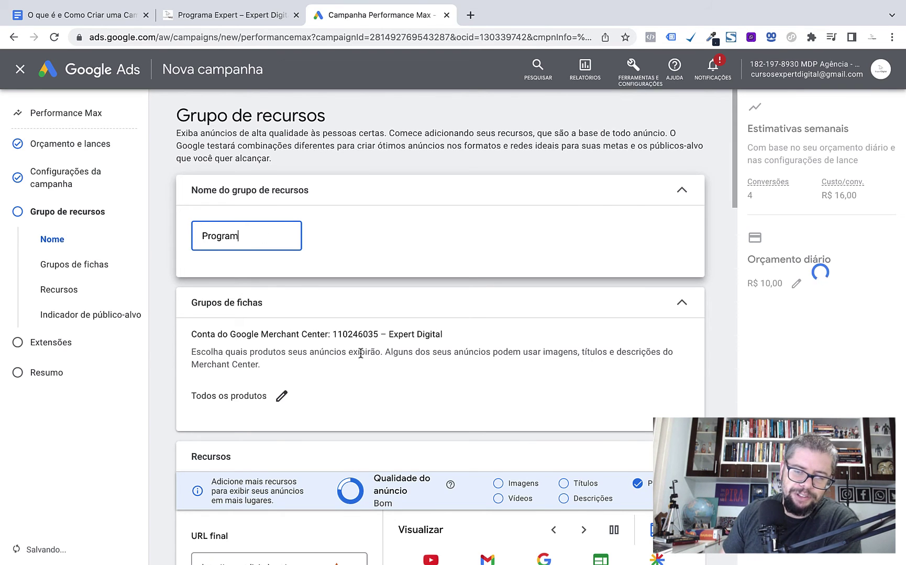
pyautogui.write(' Expert')
# Step: Review the asset group's fields, from final URL, images, logos and videos to titles, descriptions, call-to-action and business name
pyautogui.scroll(-2, 360, 353)
pyautogui.scroll(-2, 362, 358)
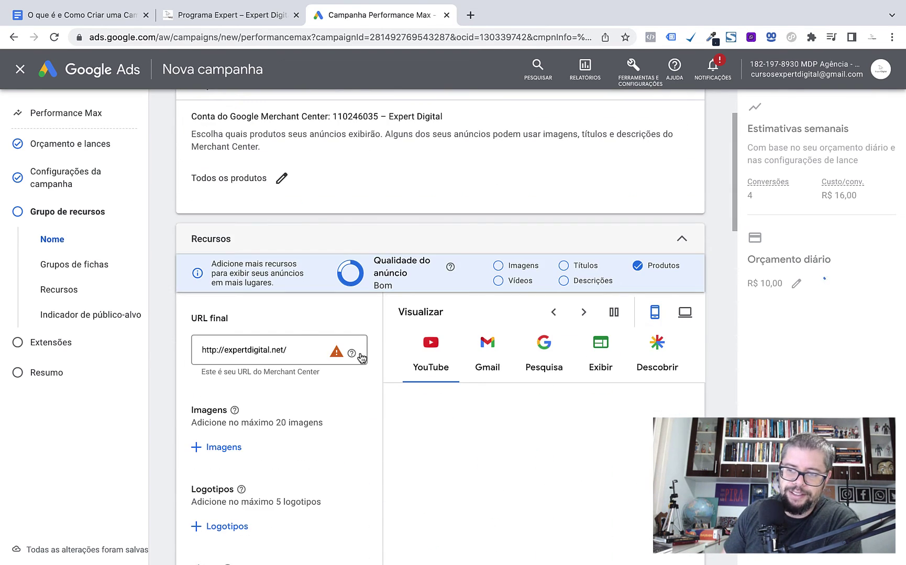
pyautogui.click(455, 372)
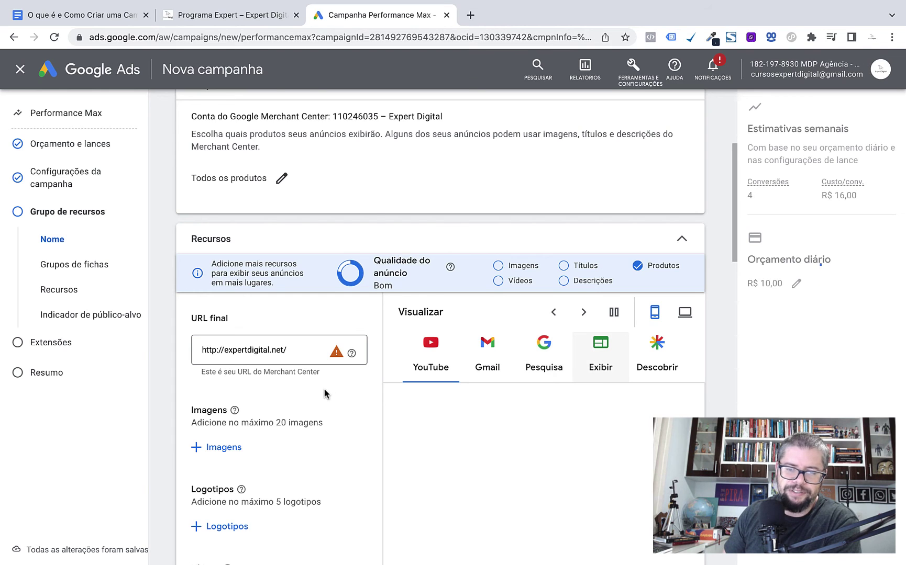
pyautogui.scroll(-3, 324, 393)
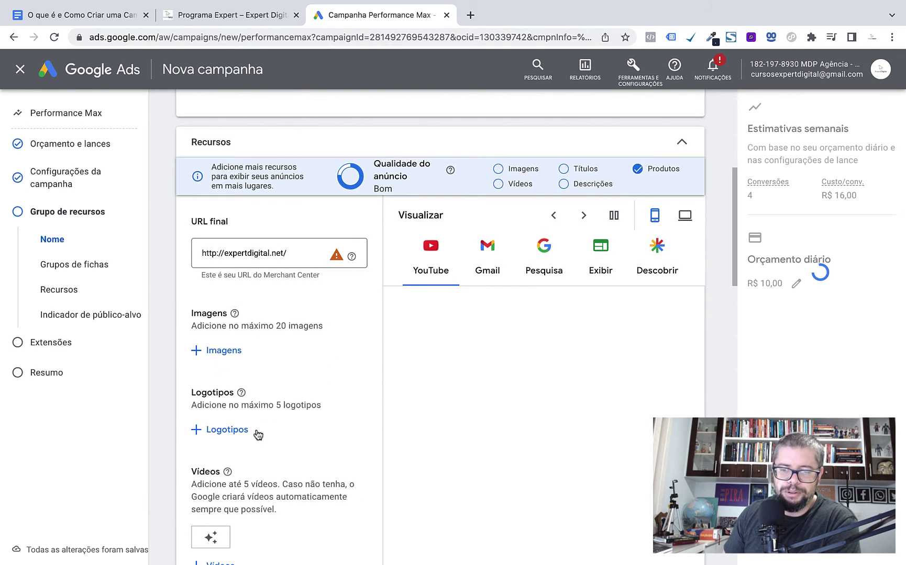
pyautogui.scroll(-3, 255, 425)
pyautogui.scroll(-4, 256, 410)
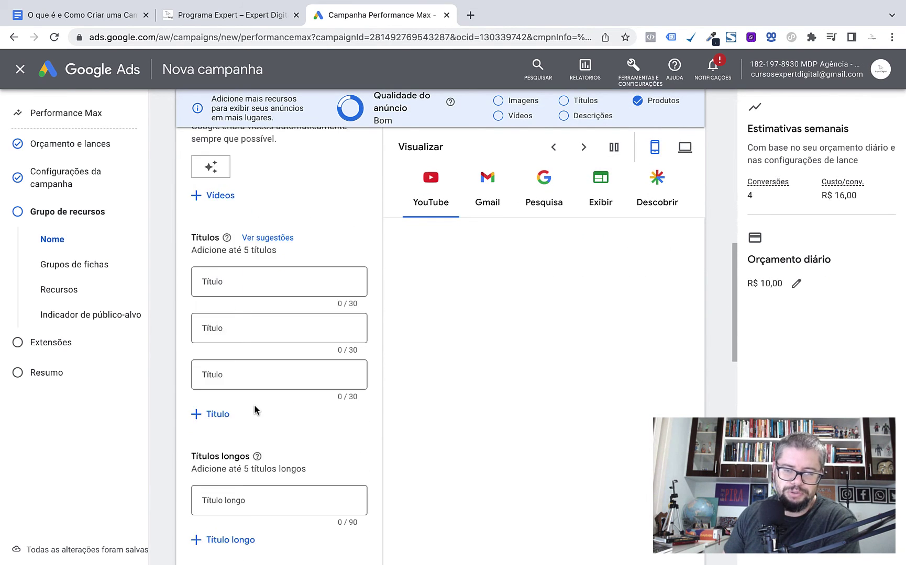
pyautogui.scroll(-7, 255, 411)
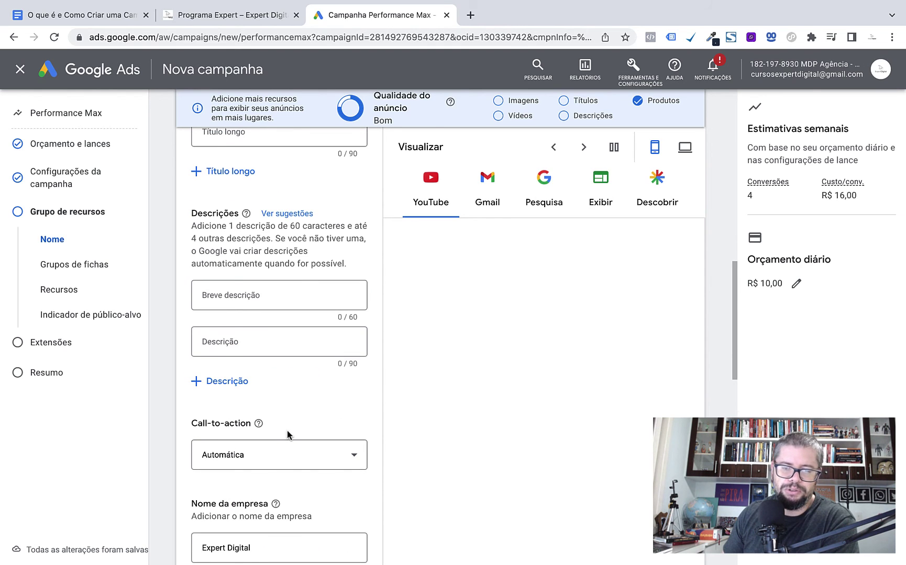
pyautogui.scroll(-4, 305, 434)
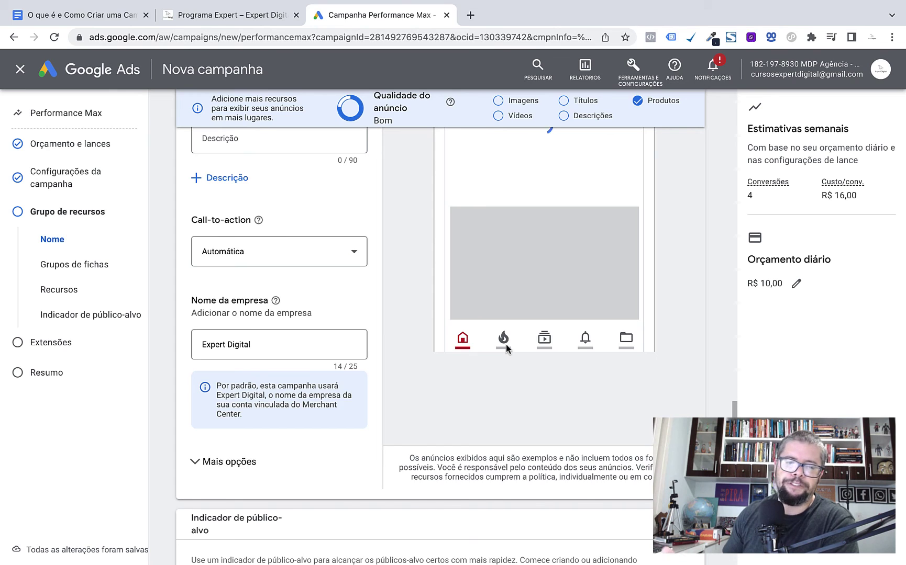
pyautogui.scroll(1, 505, 344)
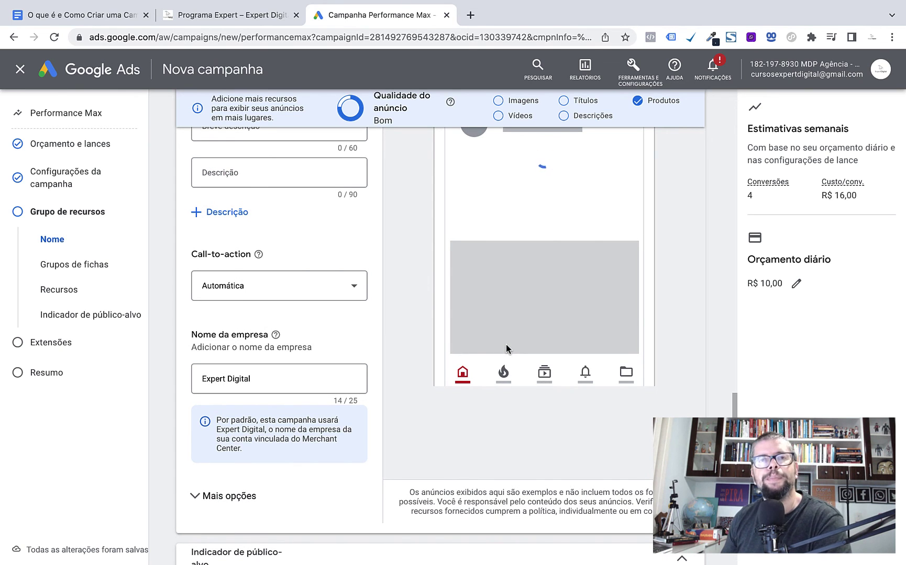